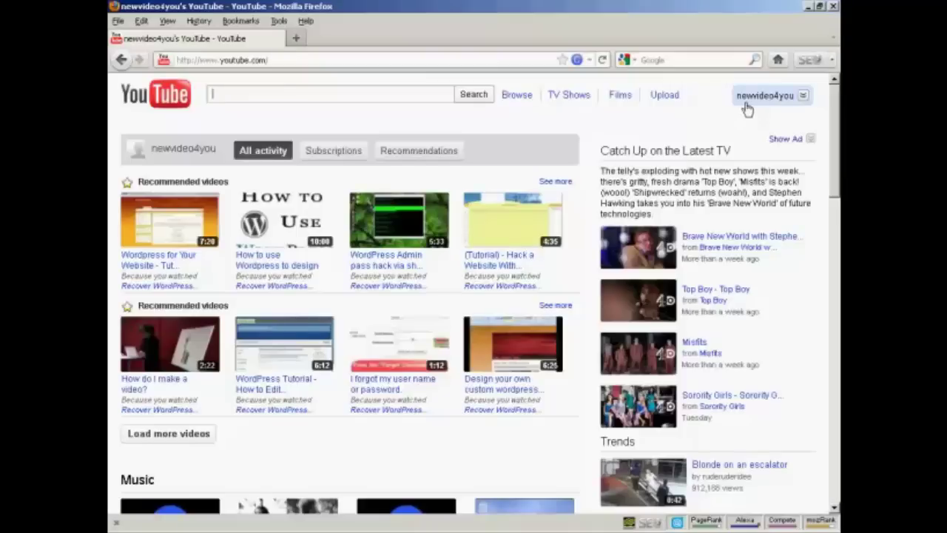
# - Go to My Videos from the account menu and expand the YouTube Test video's extra options
pyautogui.click(804, 97)
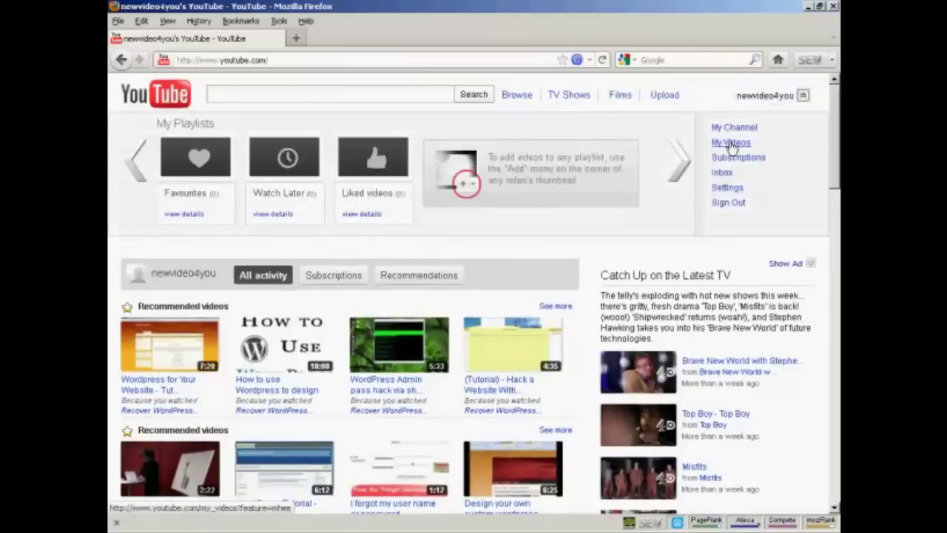
pyautogui.click(731, 143)
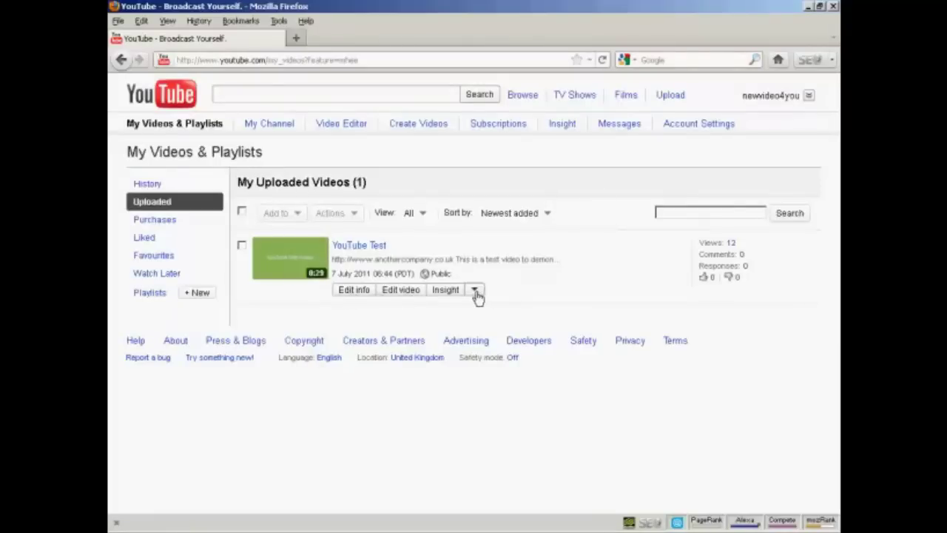
pyautogui.click(475, 291)
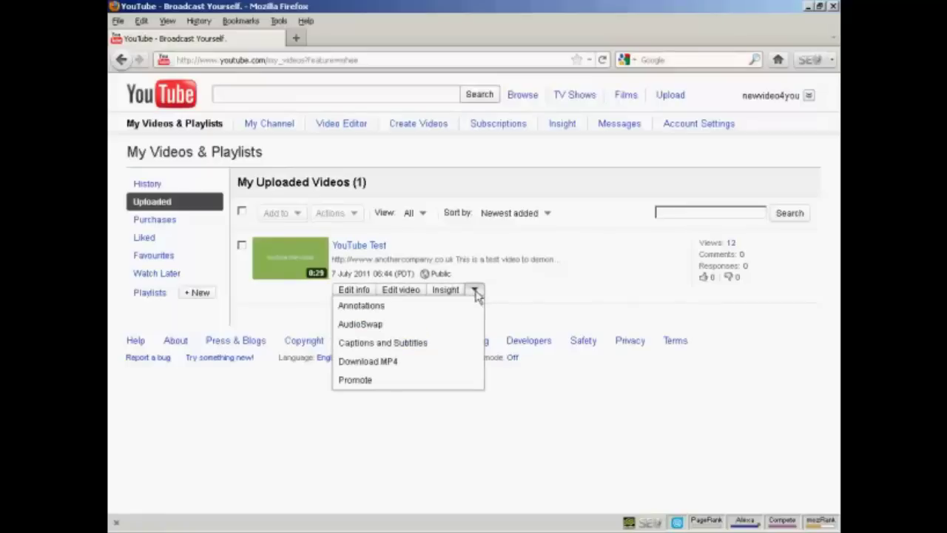
# - Open Annotations for YouTube Test, pause the video and scroll to reveal the timeline
pyautogui.click(374, 312)
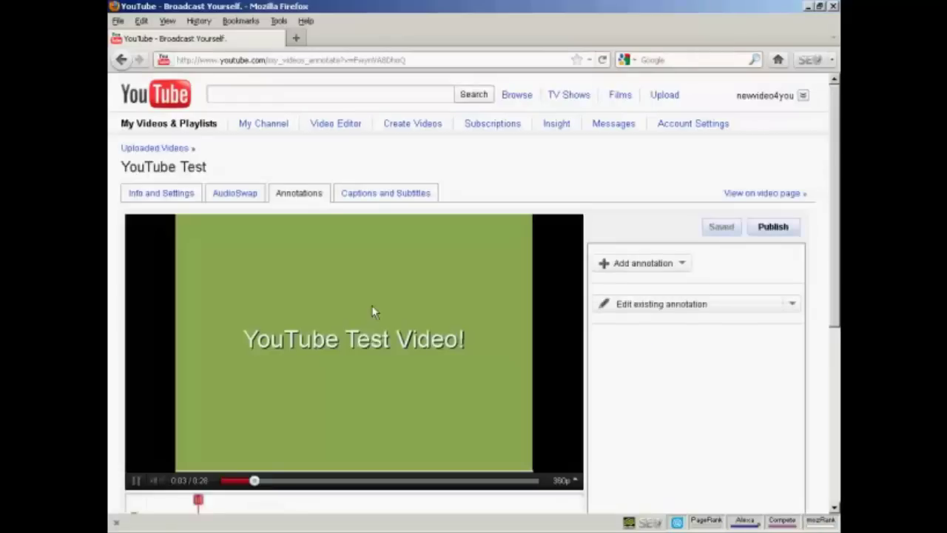
pyautogui.click(137, 485)
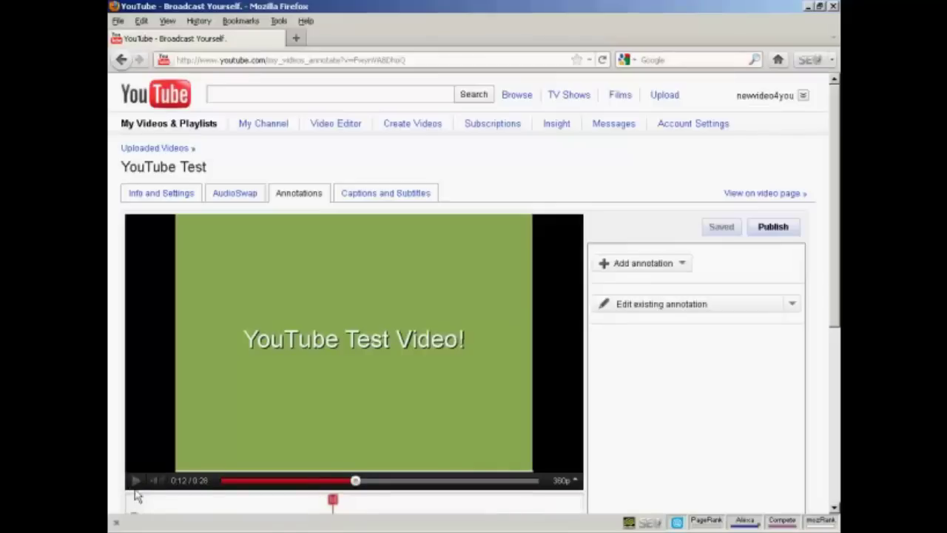
pyautogui.click(566, 480)
pyautogui.moveTo(834, 215); pyautogui.dragTo(834, 276)
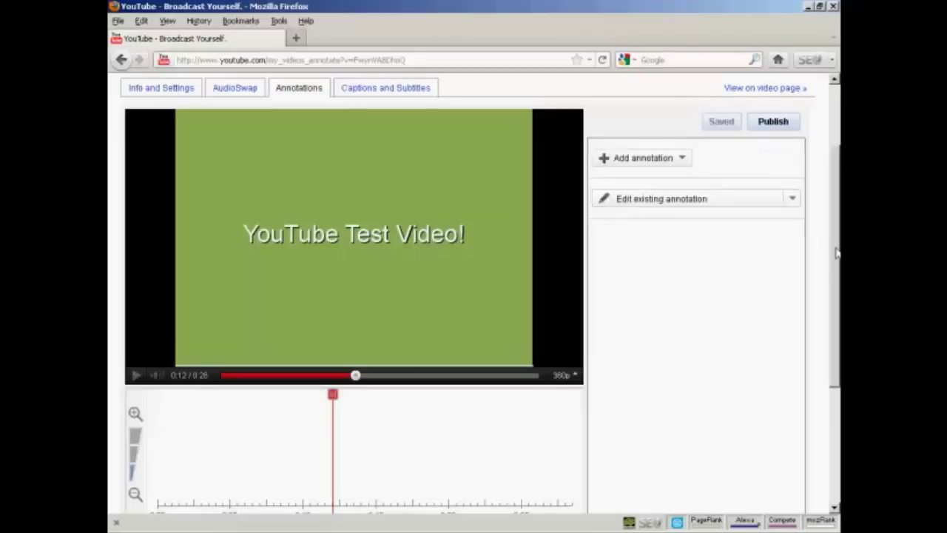
# - Drag the seek bar so the video is paused at 0:15 of 0:28
pyautogui.scroll(-2, 835, 266)
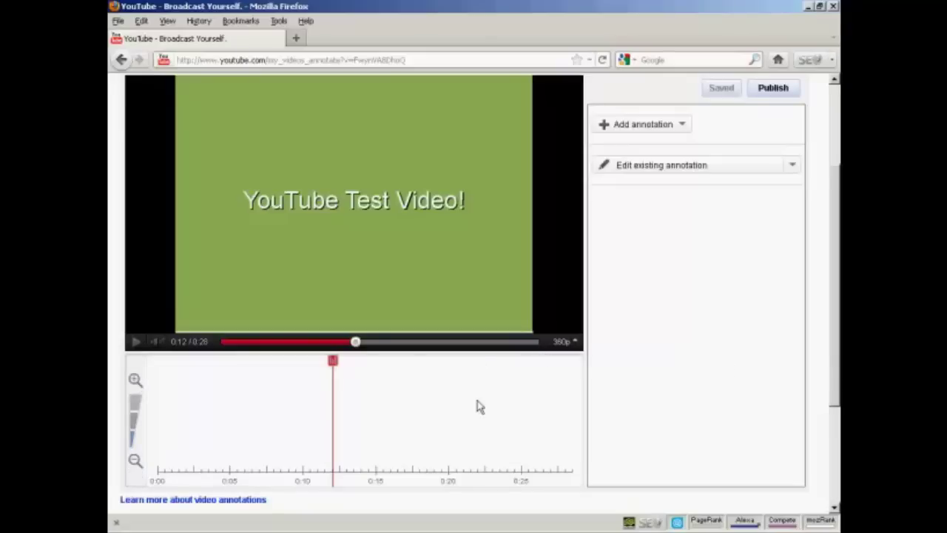
pyautogui.click(372, 344)
pyautogui.moveTo(372, 345); pyautogui.dragTo(387, 345)
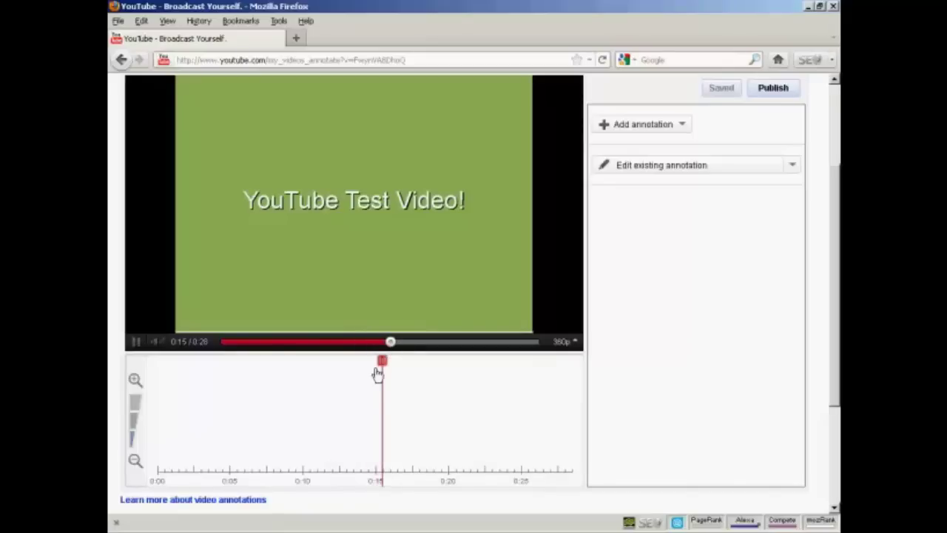
# - Add an empty Note annotation running from 0:00:15.4 to 0:00:20.4
pyautogui.click(682, 126)
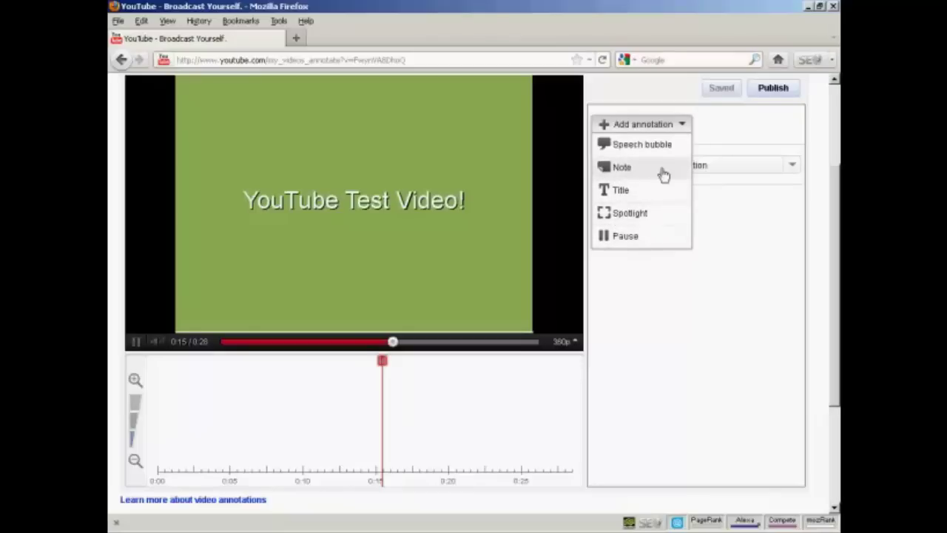
pyautogui.click(621, 168)
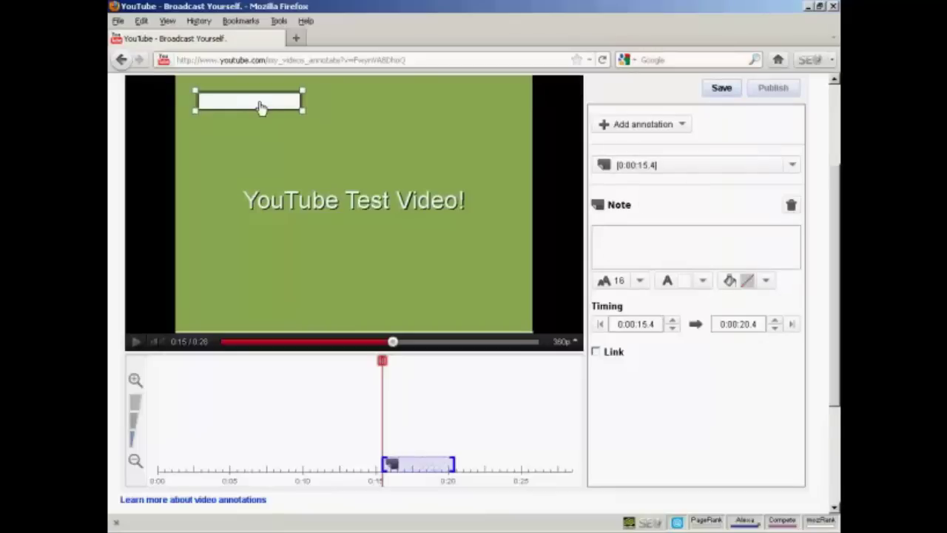
# - Enter 'If you like this video subscribe to my channel' and extend the note to 0:00:21.9
pyautogui.click(596, 233)
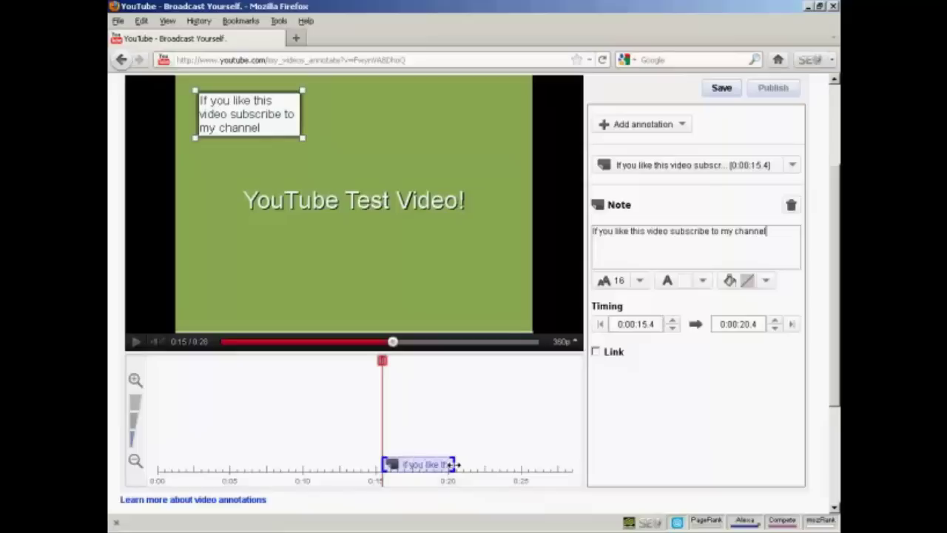
pyautogui.moveTo(454, 464); pyautogui.dragTo(470, 468)
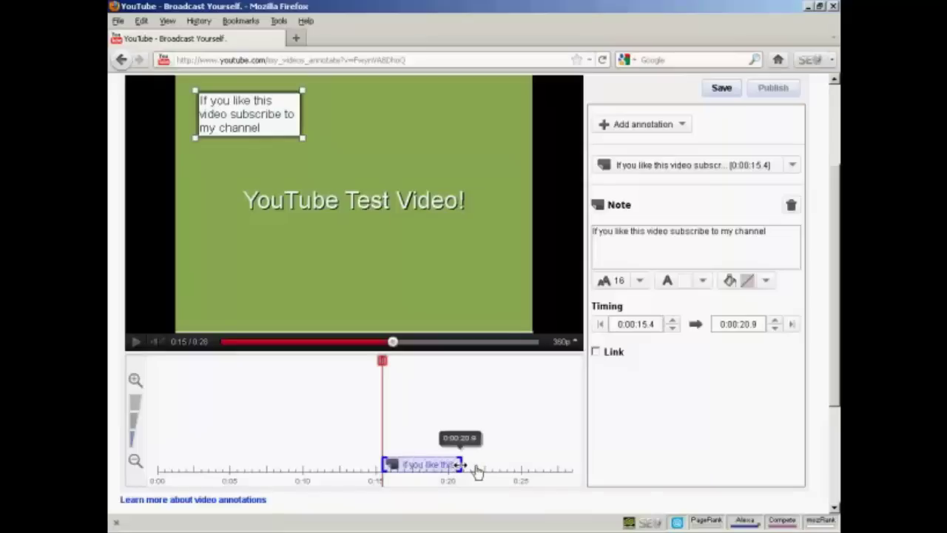
pyautogui.moveTo(477, 471); pyautogui.dragTo(477, 470)
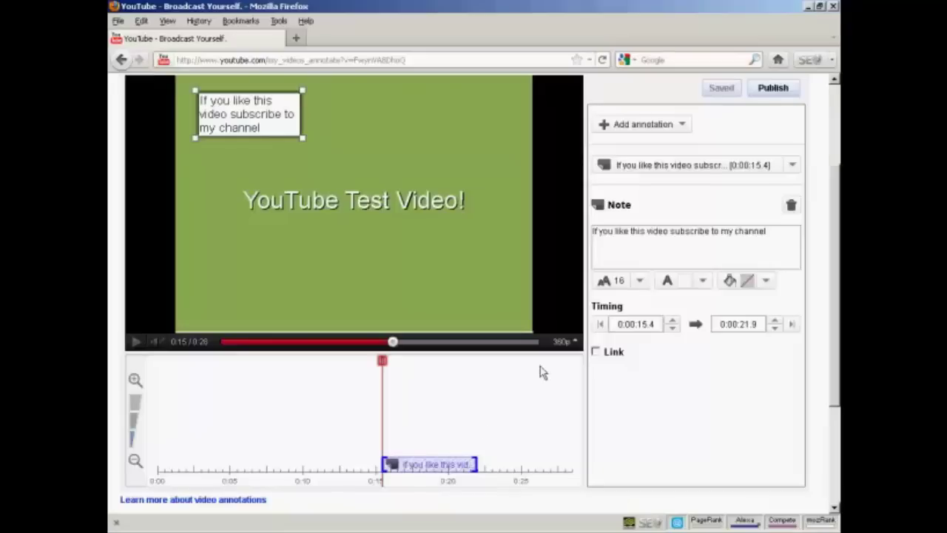
# - Set the note's background to yellow, keeping font size 16 and the existing text colour
pyautogui.click(639, 285)
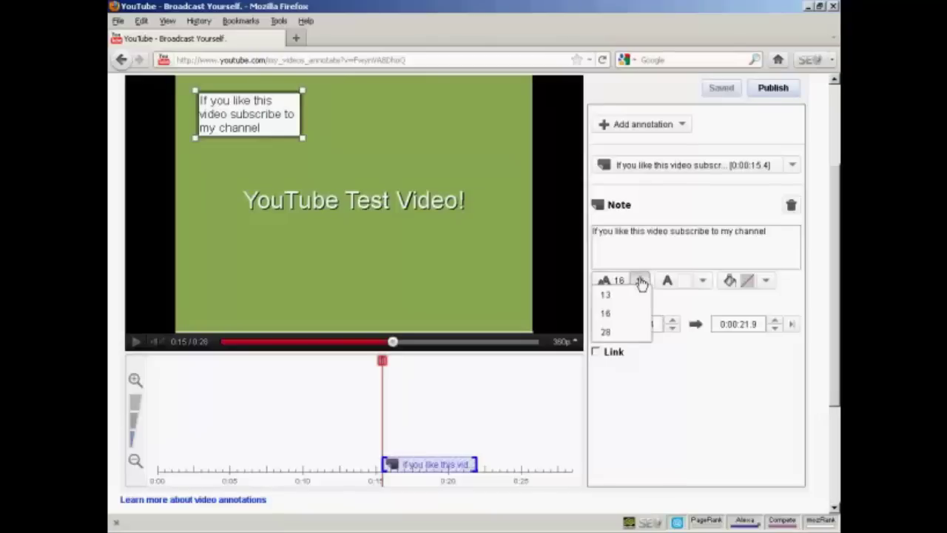
pyautogui.click(640, 284)
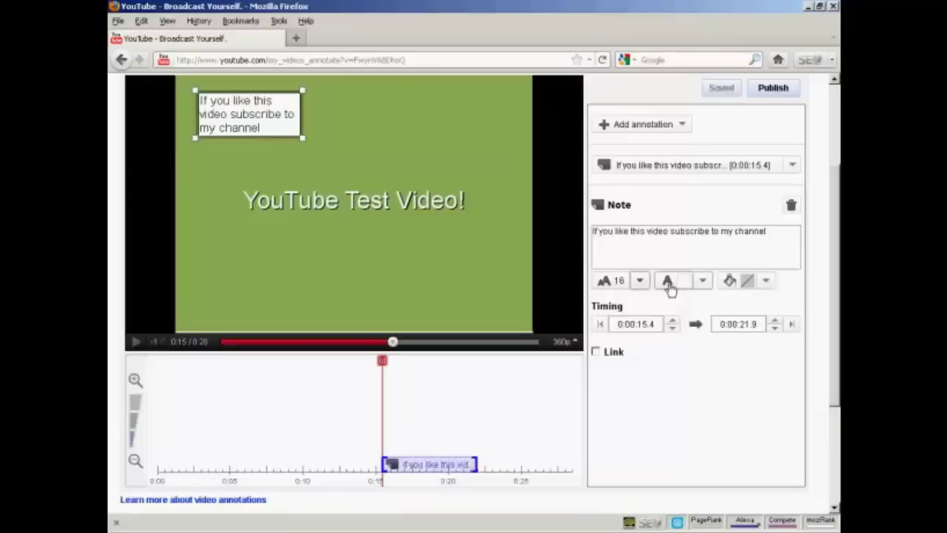
pyautogui.click(701, 283)
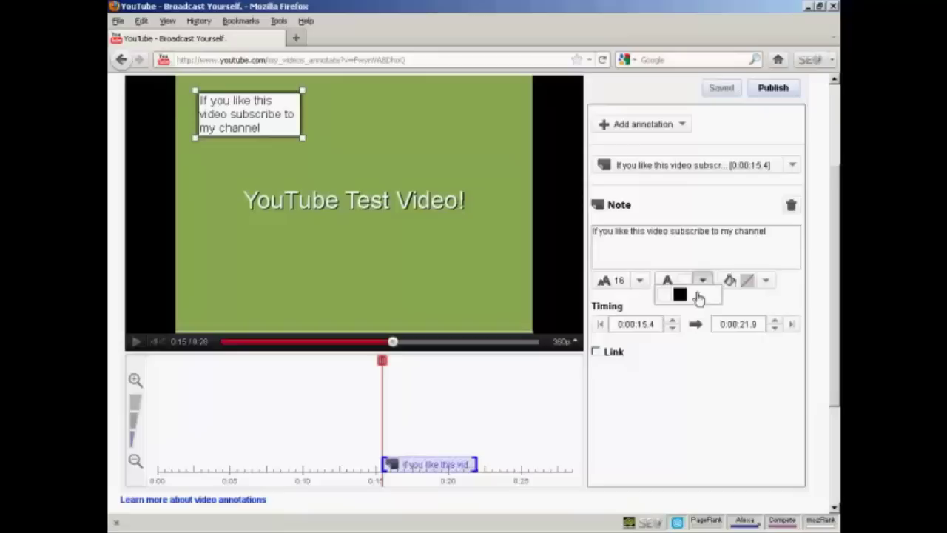
pyautogui.click(703, 279)
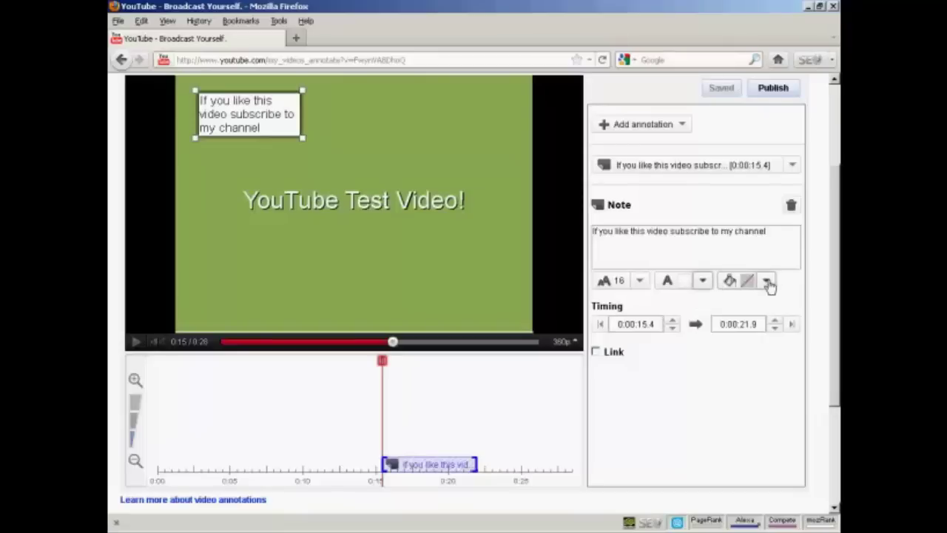
pyautogui.click(767, 282)
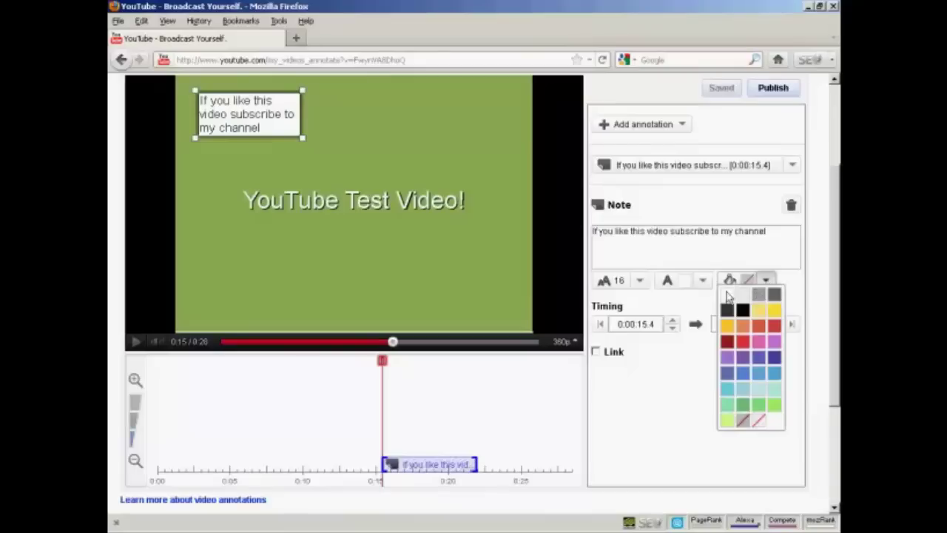
pyautogui.click(773, 311)
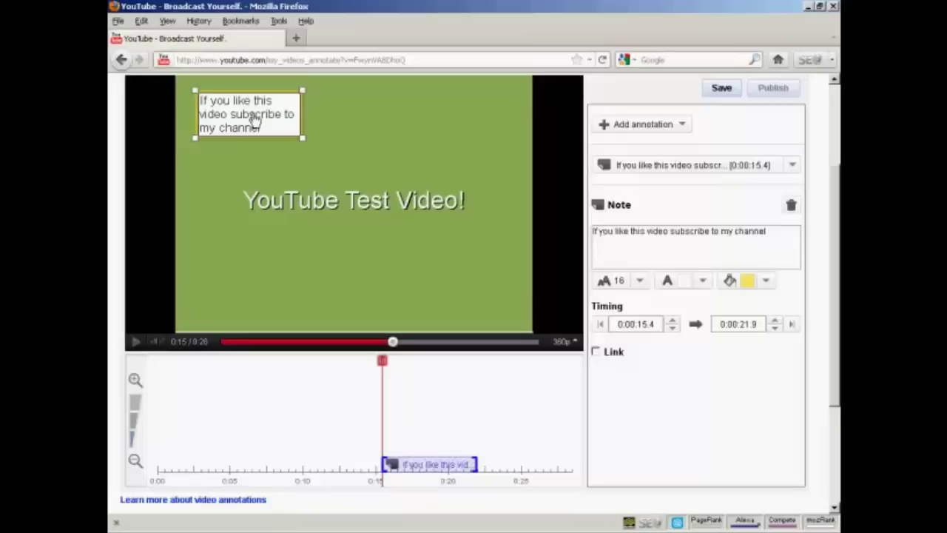
# - Move and resize the note into a one-line banner centred under the title, then save
pyautogui.moveTo(254, 123)
pyautogui.mouseDown()
pyautogui.moveTo(281, 161)
pyautogui.moveTo(306, 279)
pyautogui.moveTo(321, 269)
pyautogui.mouseUp()
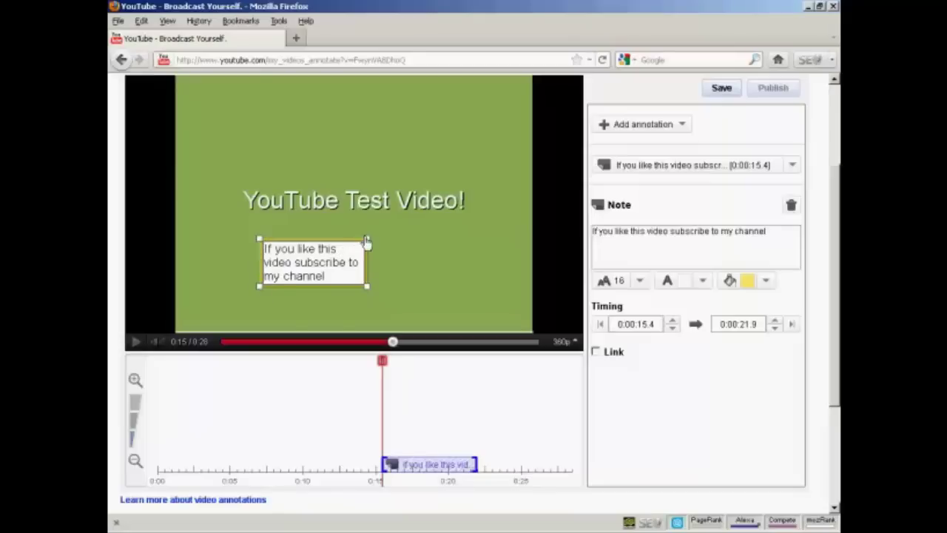
pyautogui.moveTo(370, 244); pyautogui.dragTo(507, 249)
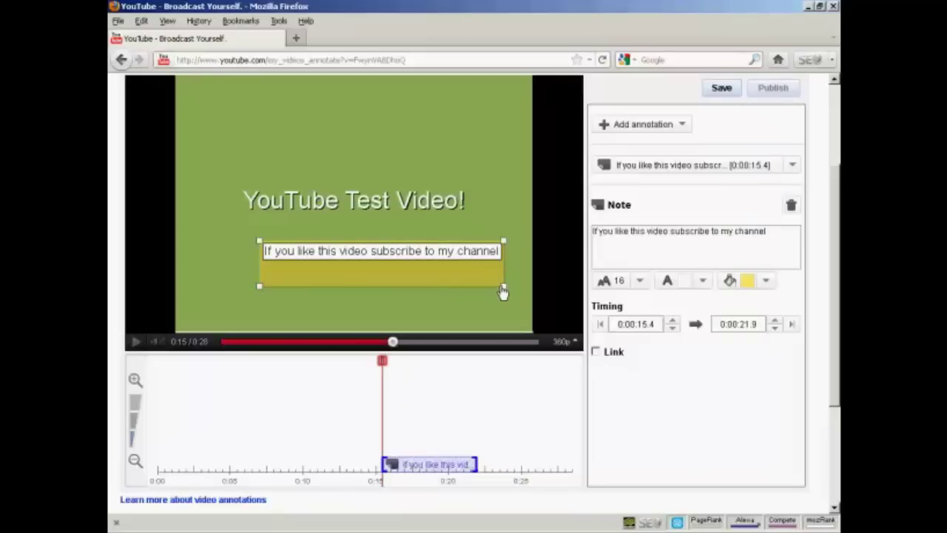
pyautogui.moveTo(503, 292); pyautogui.dragTo(506, 273)
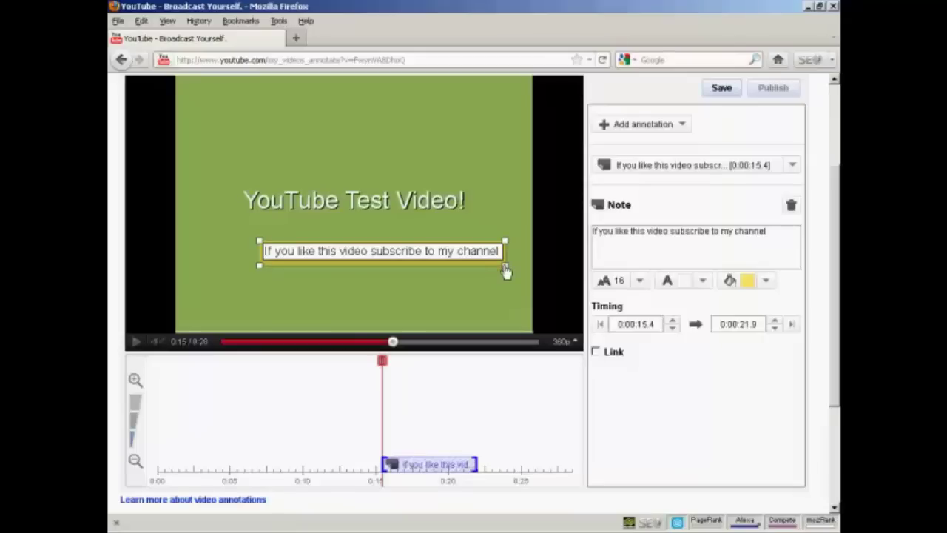
pyautogui.moveTo(414, 252); pyautogui.dragTo(392, 263)
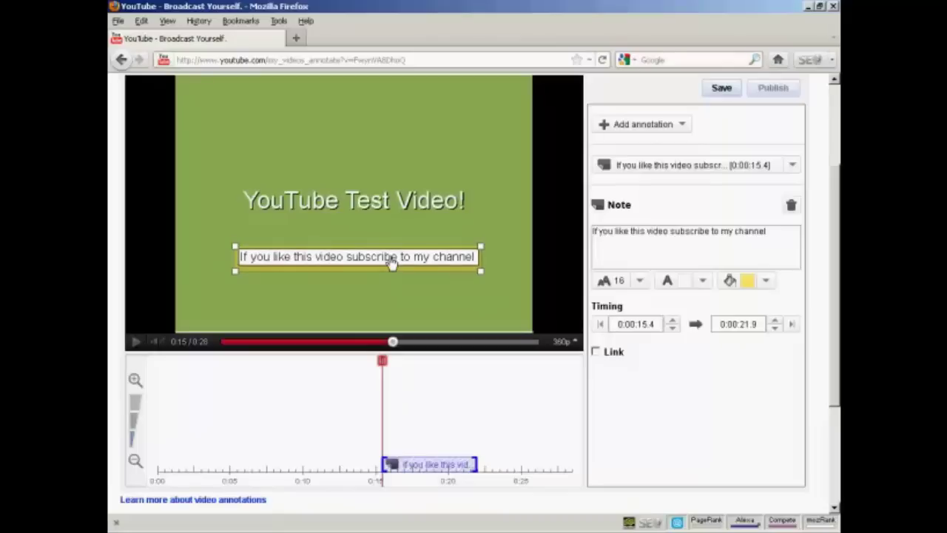
pyautogui.click(512, 276)
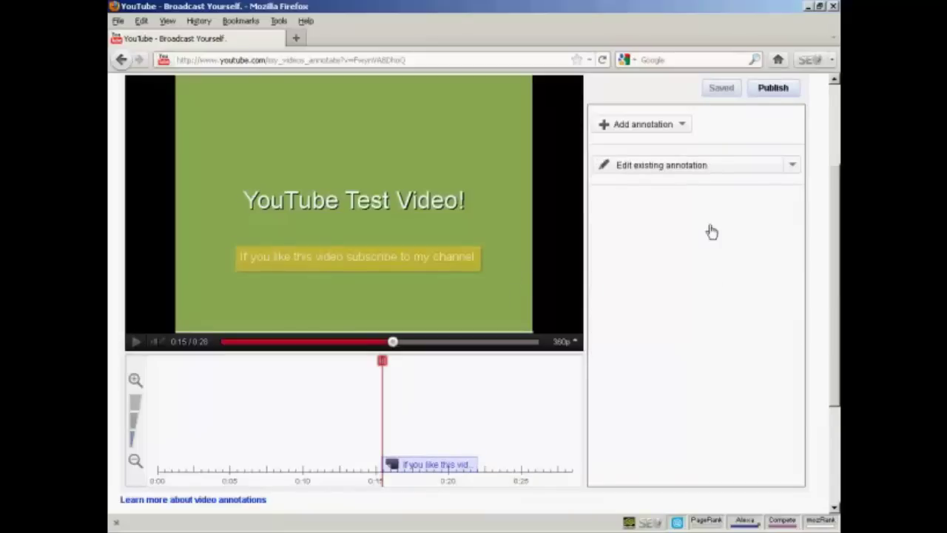
# - Reopen the 'If you like this video subscribe…' note from Edit existing annotation
pyautogui.click(796, 170)
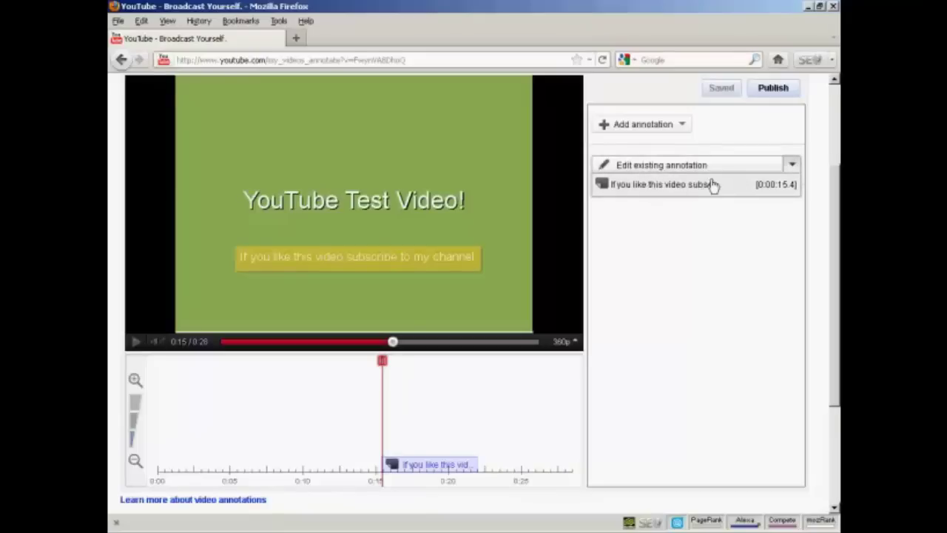
pyautogui.click(665, 187)
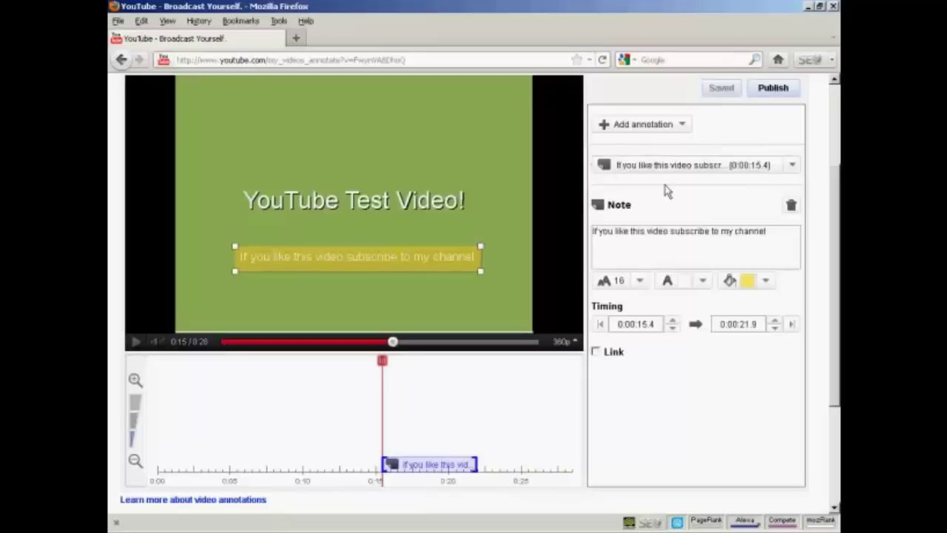
# - Turn on the note's link and set its type to Subscribe, opening in a new window
pyautogui.click(596, 353)
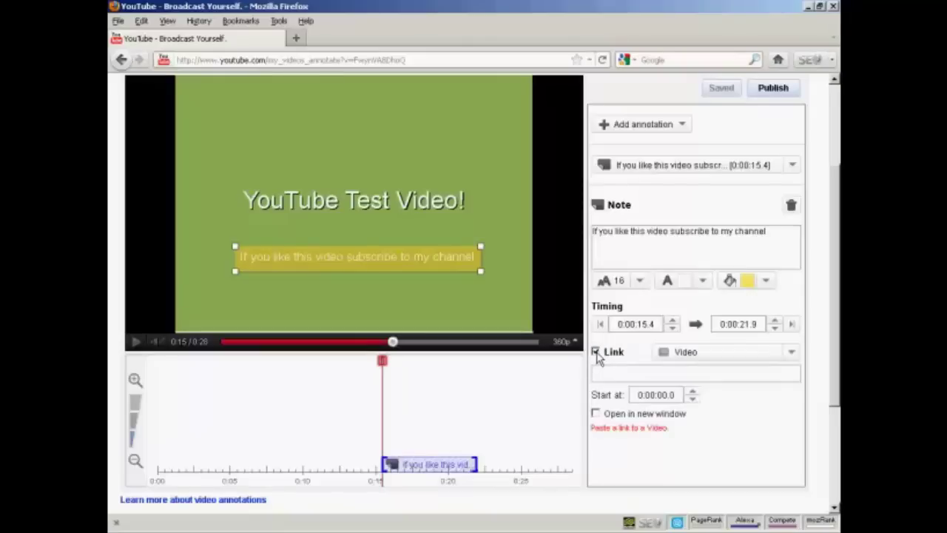
pyautogui.click(792, 355)
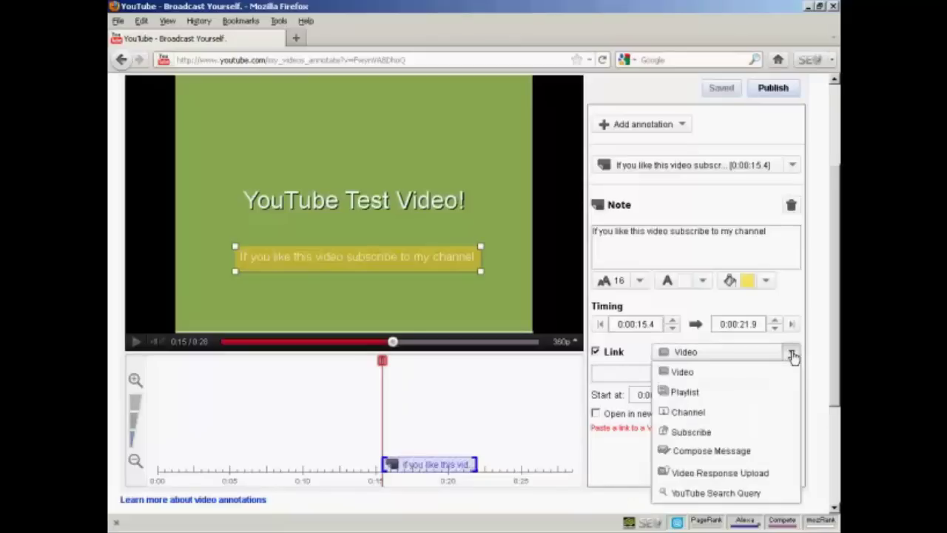
pyautogui.click(693, 433)
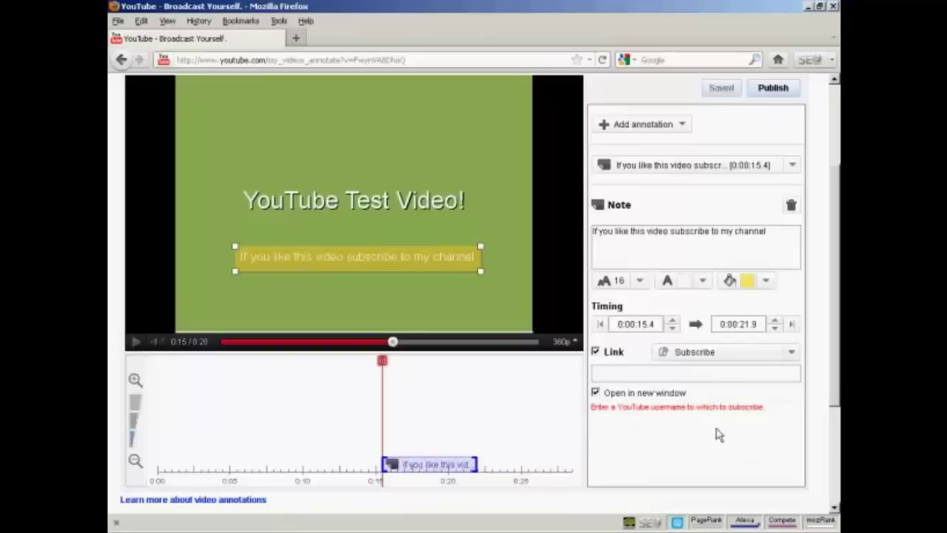
# - Paste the channel's username into the Subscribe link's username field
pyautogui.click(603, 373)
pyautogui.write('newvideo4you')
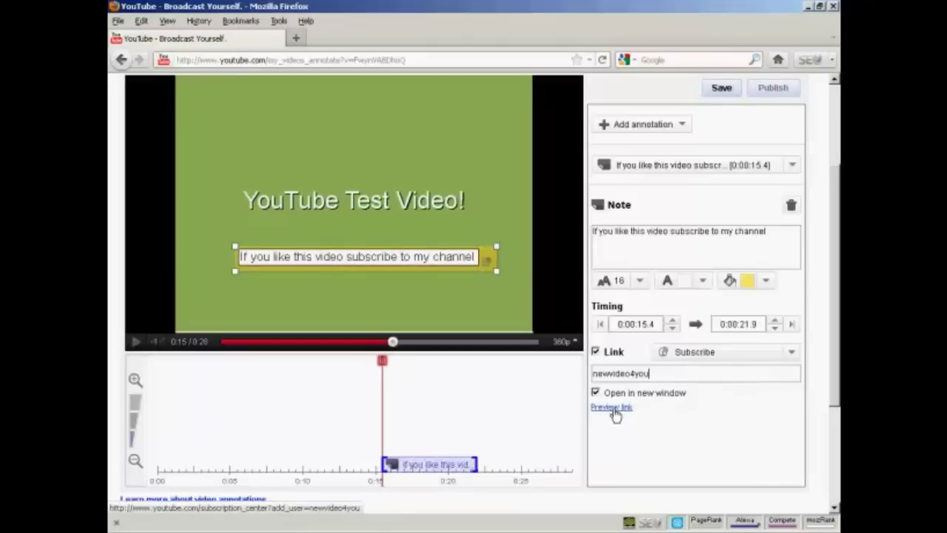
pyautogui.click(613, 407)
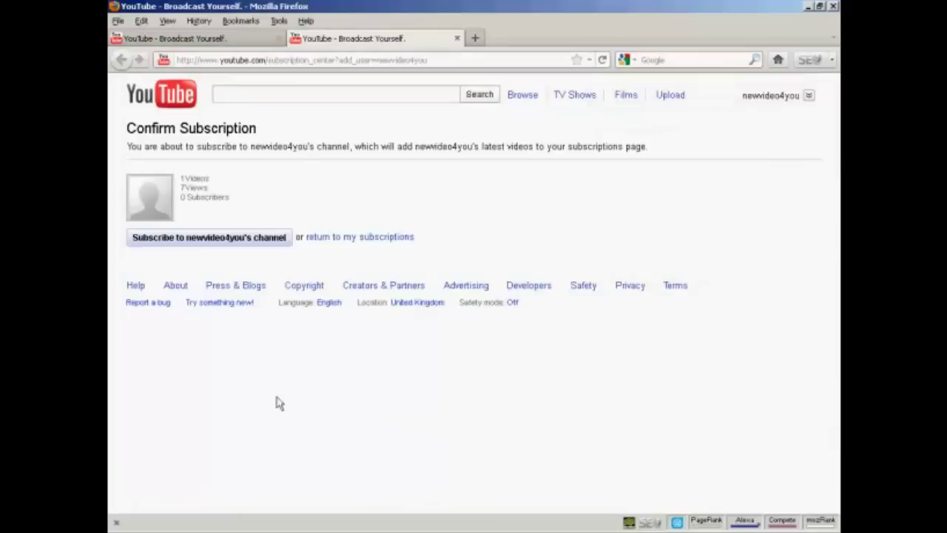
pyautogui.click(213, 246)
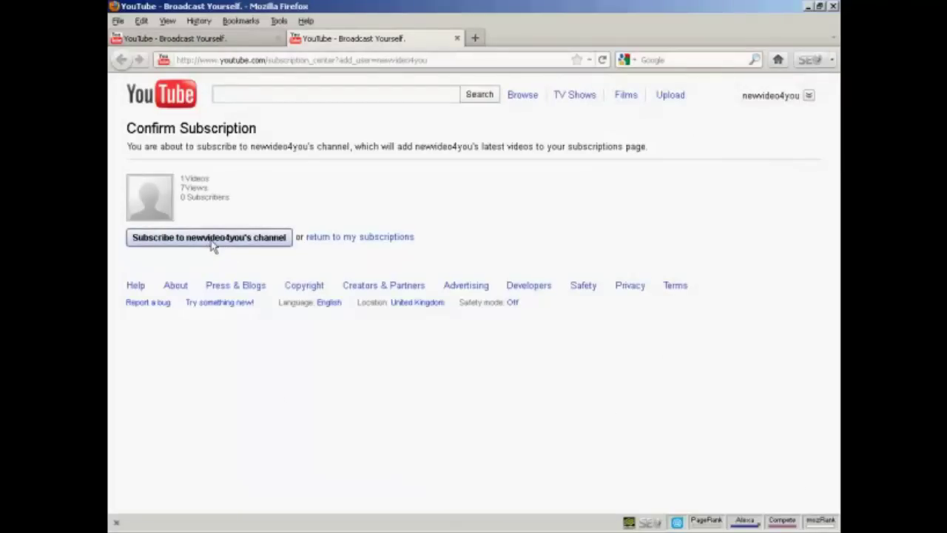
pyautogui.click(457, 38)
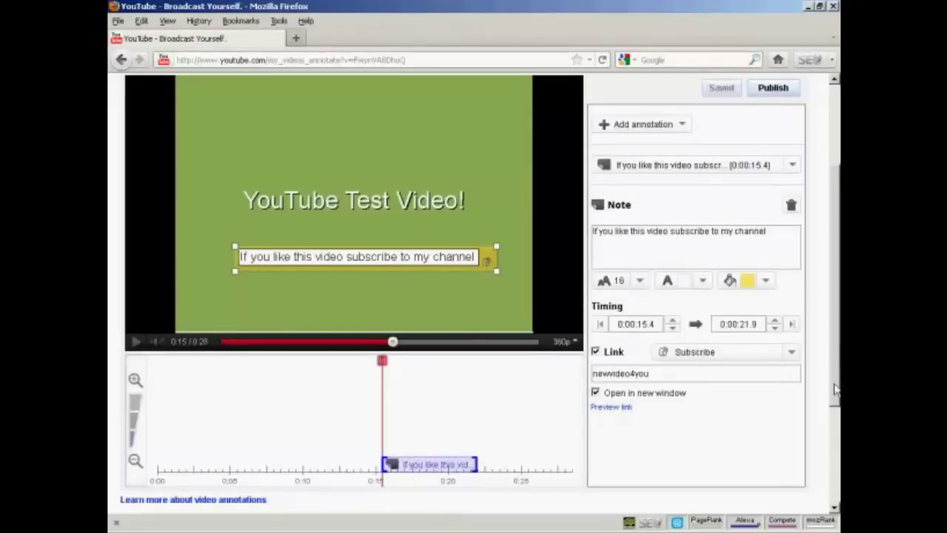
# - Publish the Subscribe-link note and bring up the YouTube Test watch page
pyautogui.scroll(1, 836, 362)
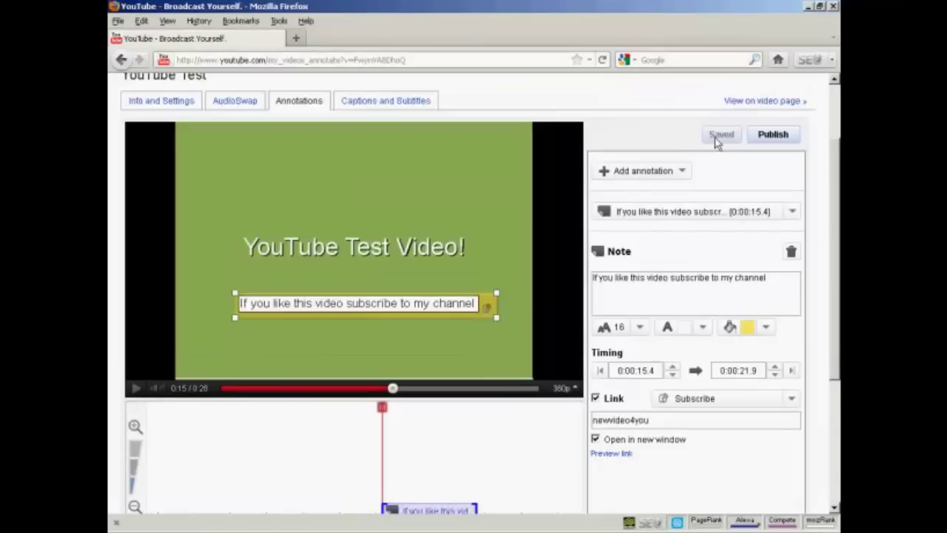
pyautogui.click(779, 137)
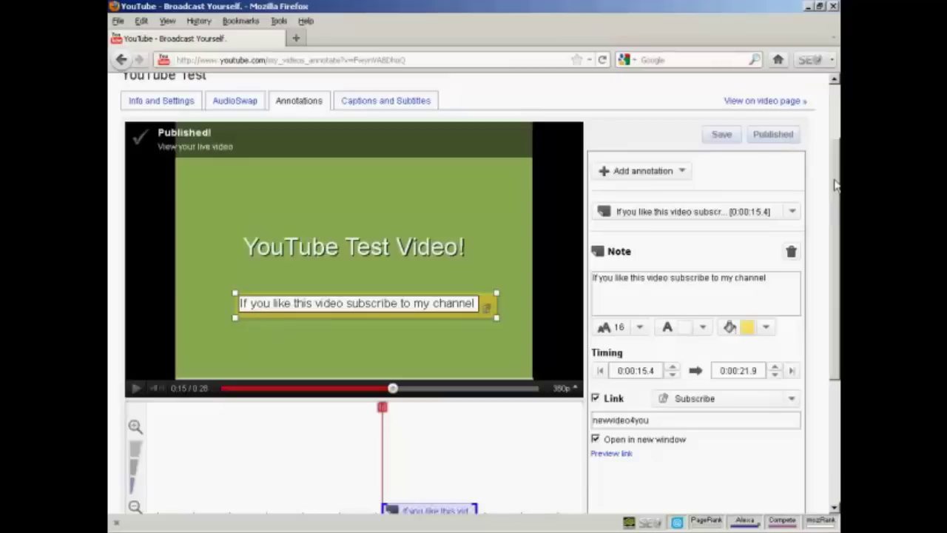
pyautogui.moveTo(834, 180); pyautogui.dragTo(833, 135)
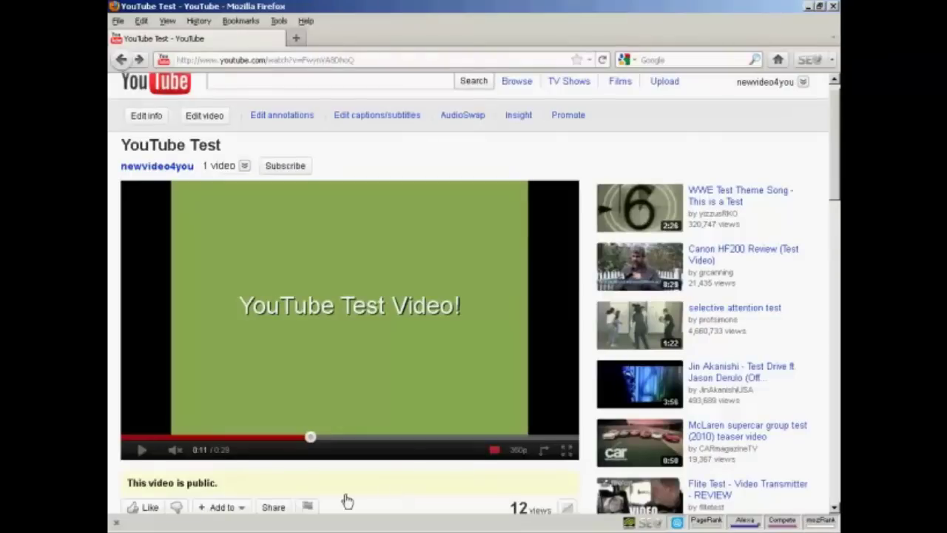
# - Play YouTube Test, let the yellow note open Confirm Subscription, then close that tab
pyautogui.click(141, 451)
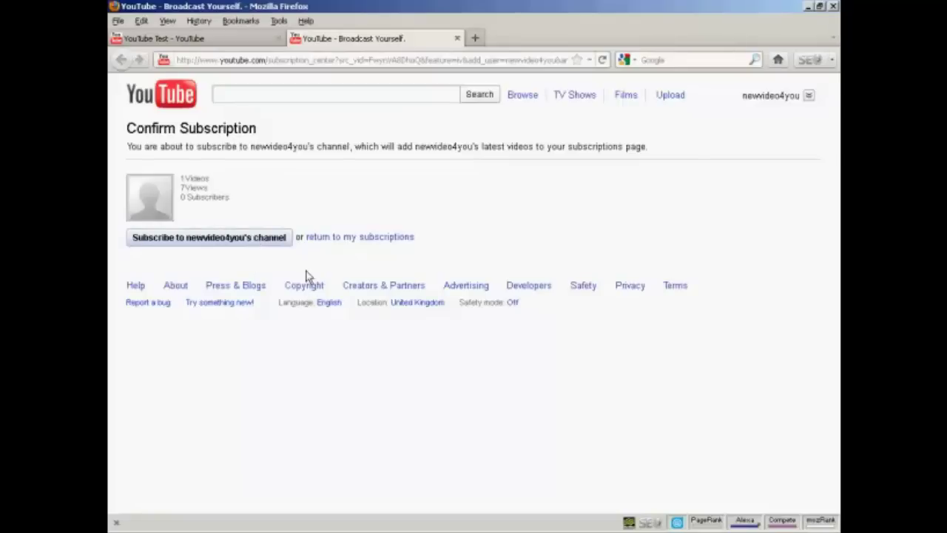
pyautogui.click(458, 39)
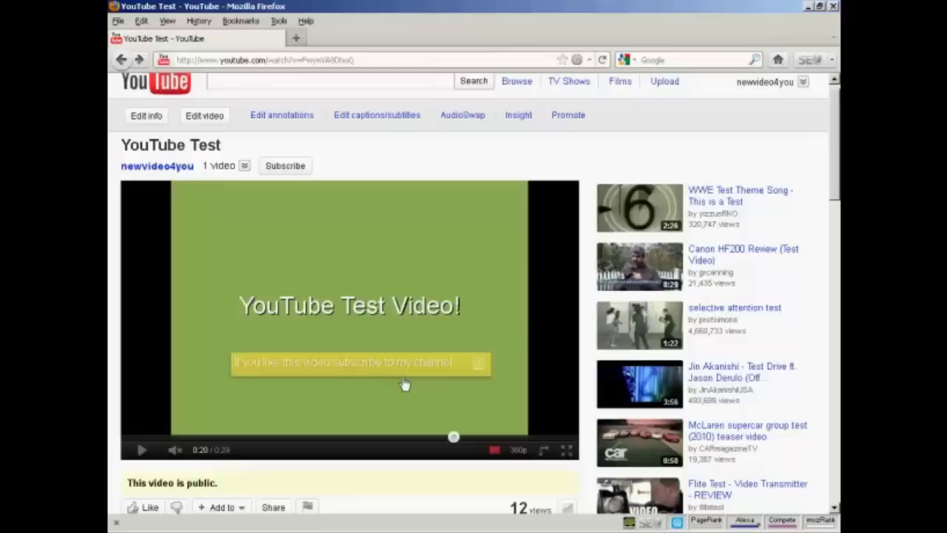
# - Reach YouTube Test's Annotations editor via the account menu's My Videos list
pyautogui.scroll(1, 837, 161)
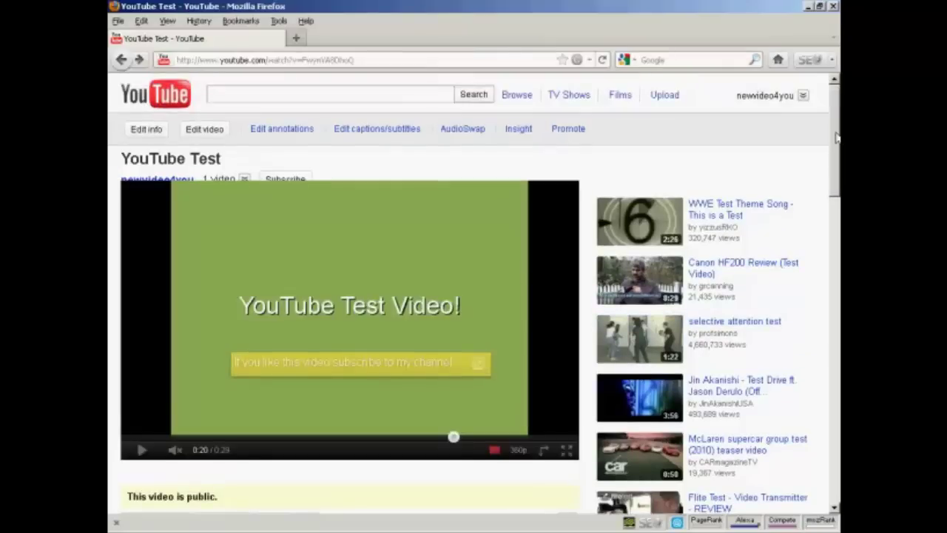
pyautogui.click(803, 97)
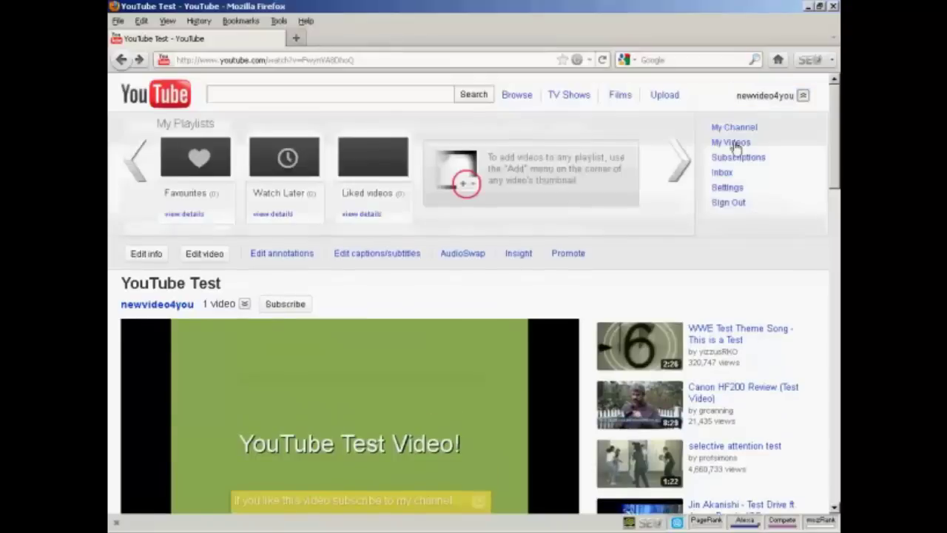
pyautogui.click(735, 144)
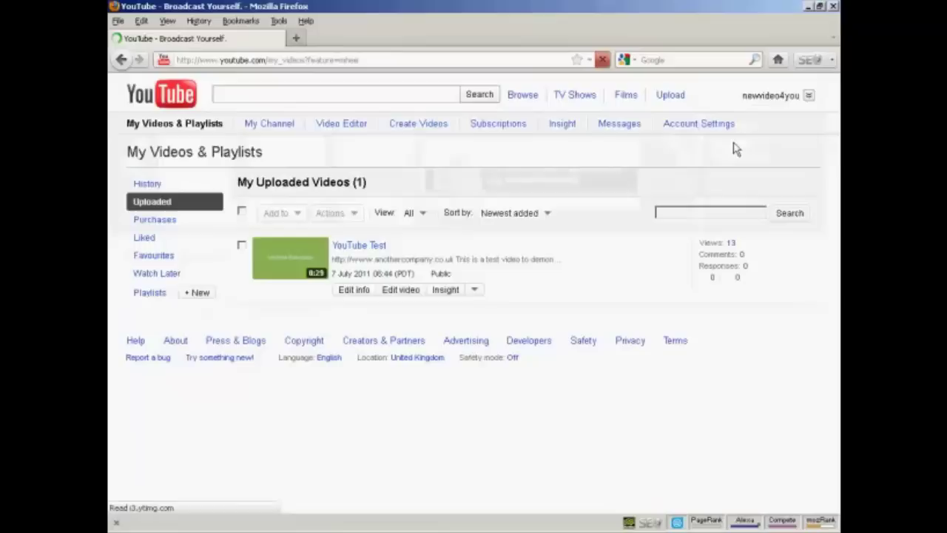
pyautogui.click(476, 293)
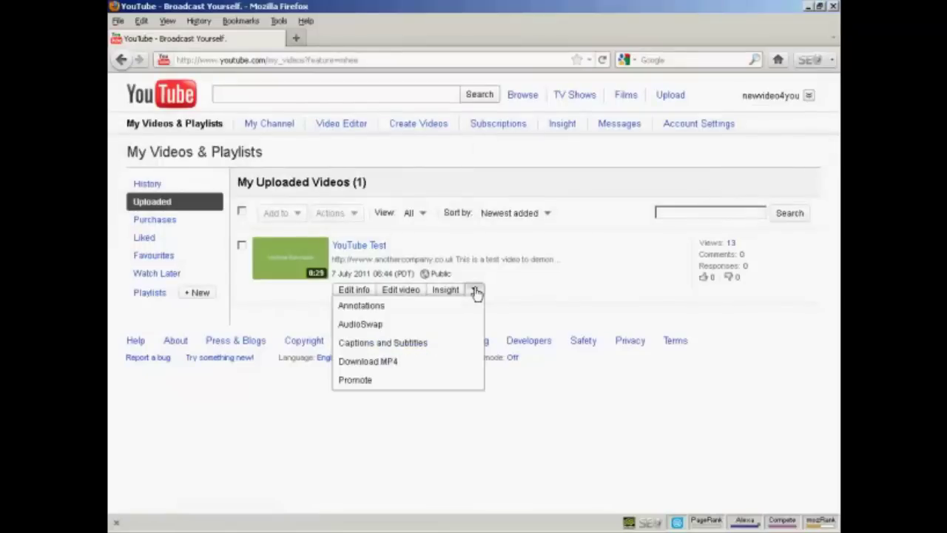
pyautogui.click(362, 305)
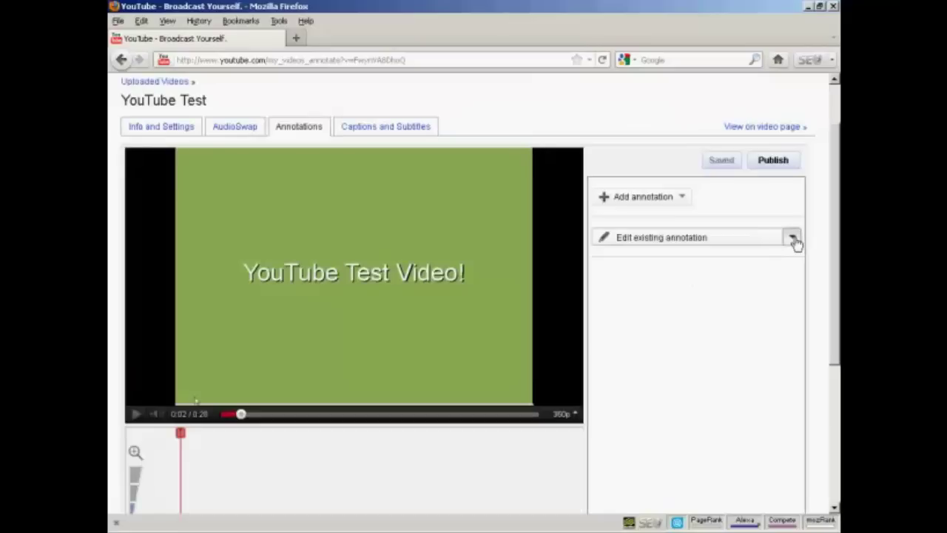
# - Remove the yellow subscribe note from YouTube Test's existing annotations and republish the video
pyautogui.click(792, 238)
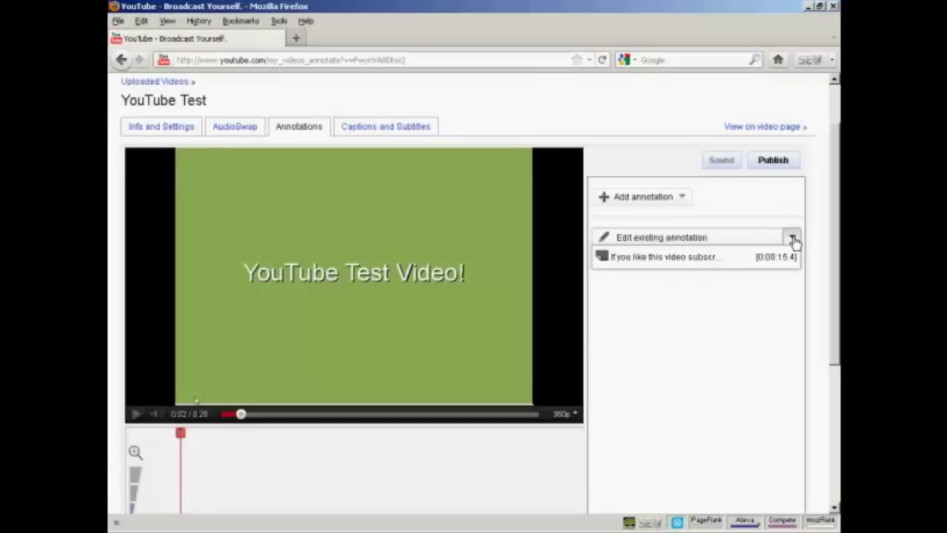
pyautogui.click(668, 263)
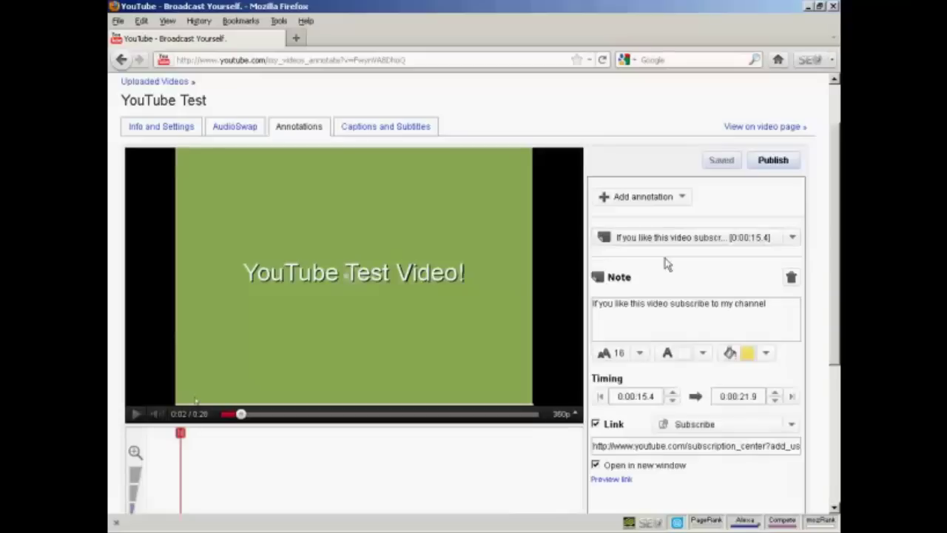
pyautogui.click(791, 279)
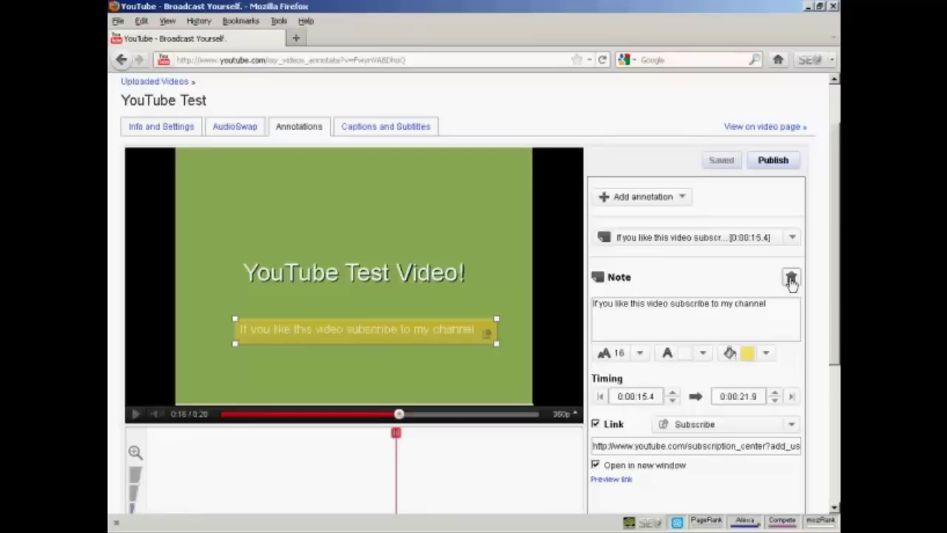
pyautogui.click(790, 278)
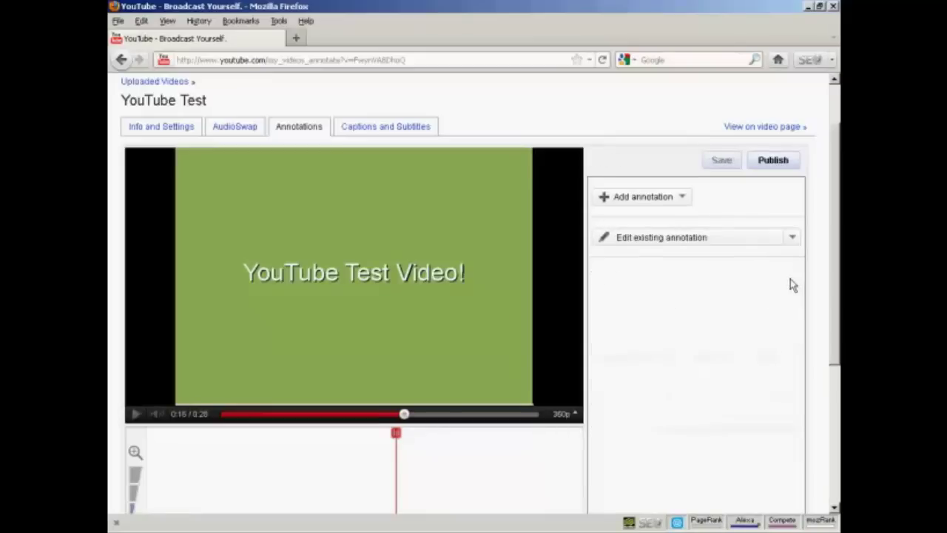
pyautogui.click(773, 161)
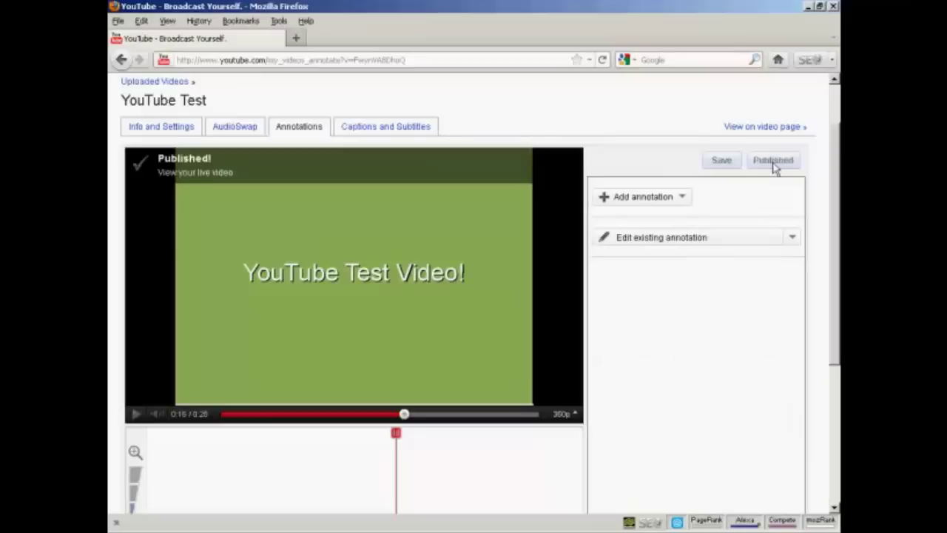